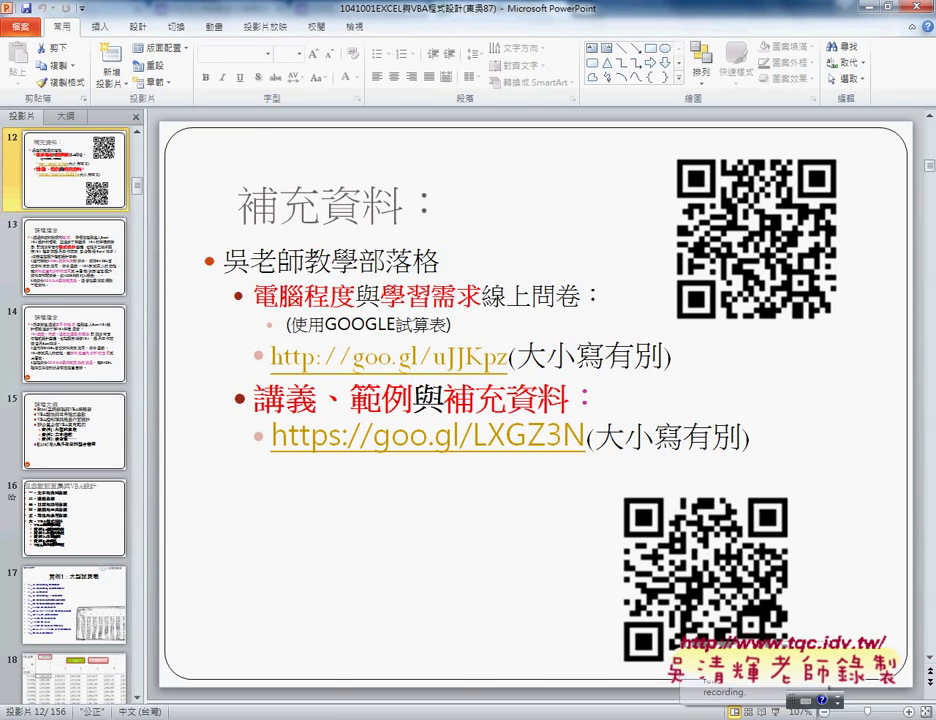
# - Leave the PowerPoint slide for Chrome, which shows the survey responses spreadsheet
pyautogui.click(370, 640)
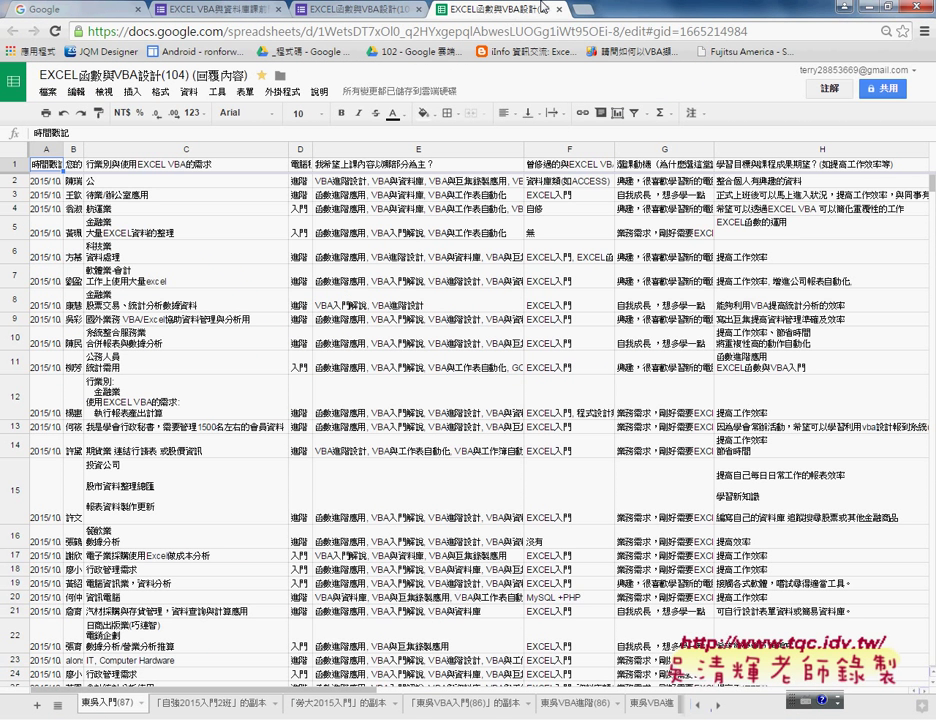
# - Go from the form editor to the Google homepage and choose 雲端硬碟 from the 更多 list
pyautogui.click(405, 9)
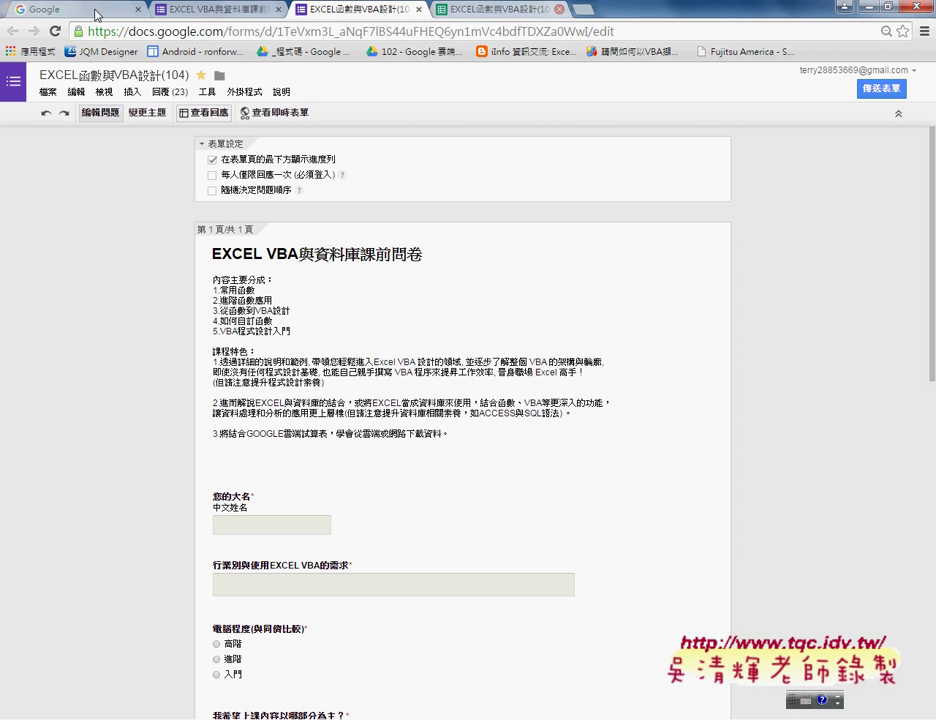
pyautogui.click(99, 14)
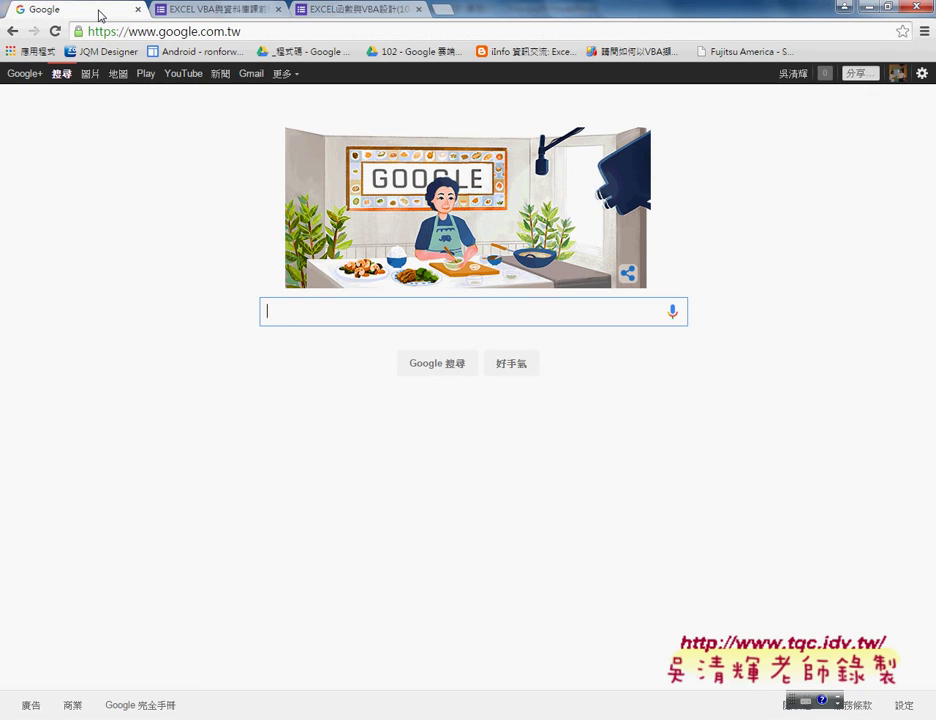
pyautogui.click(288, 78)
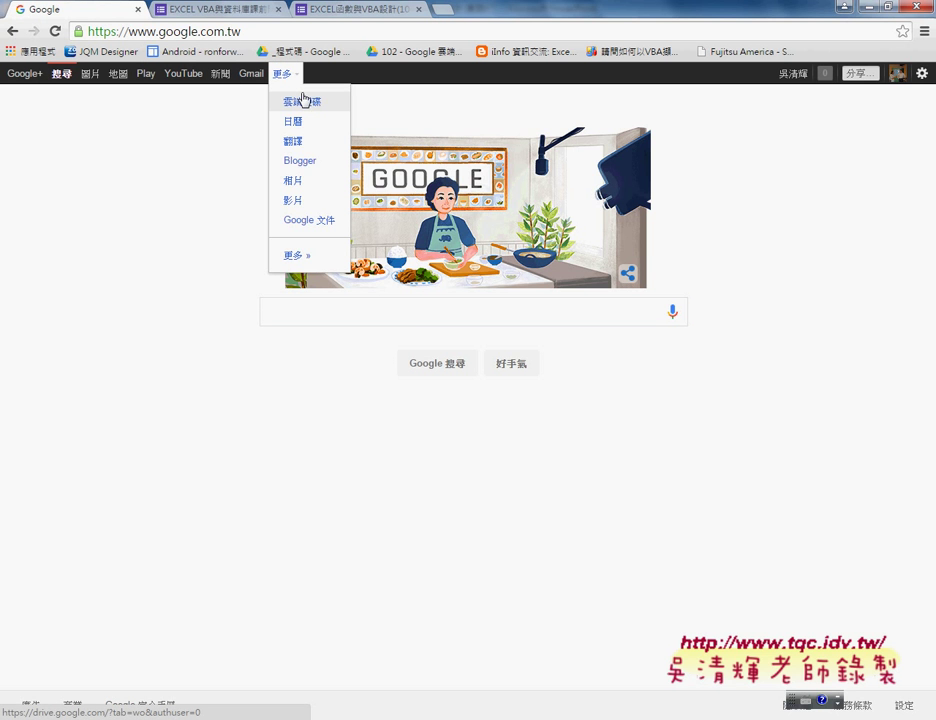
pyautogui.click(304, 99)
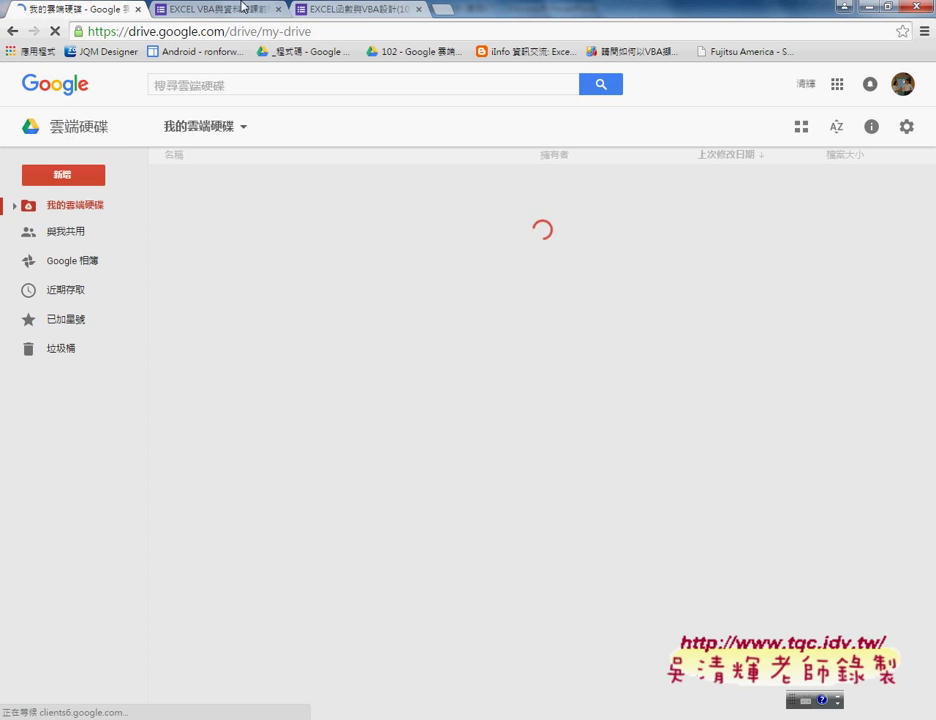
# - Open the form's responses (查看回應) from its editor, then return to the 我的雲端硬碟 tab
pyautogui.click(336, 10)
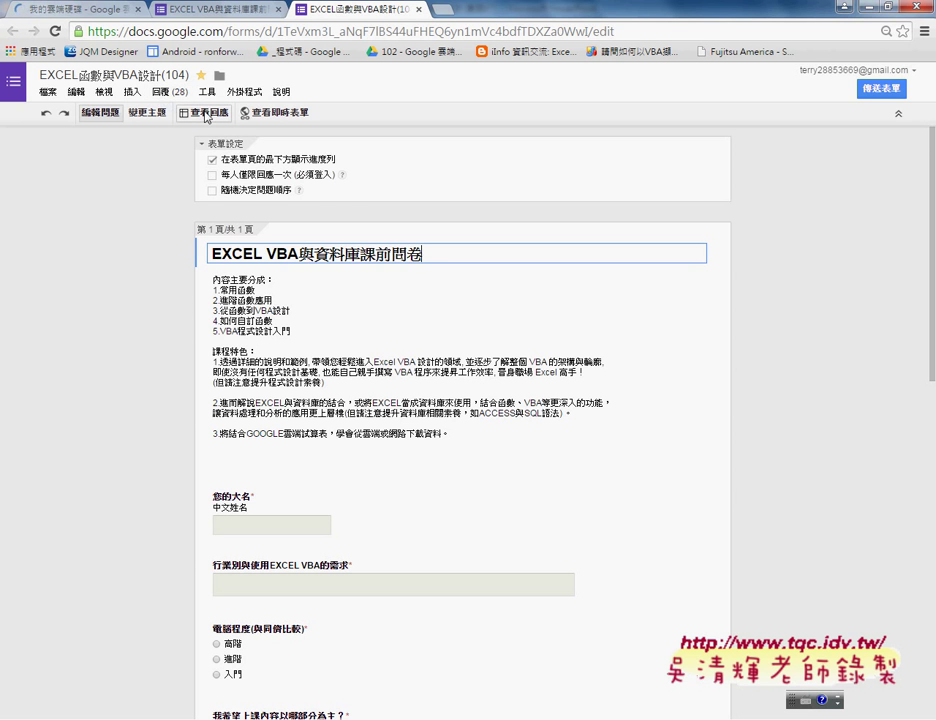
pyautogui.click(199, 113)
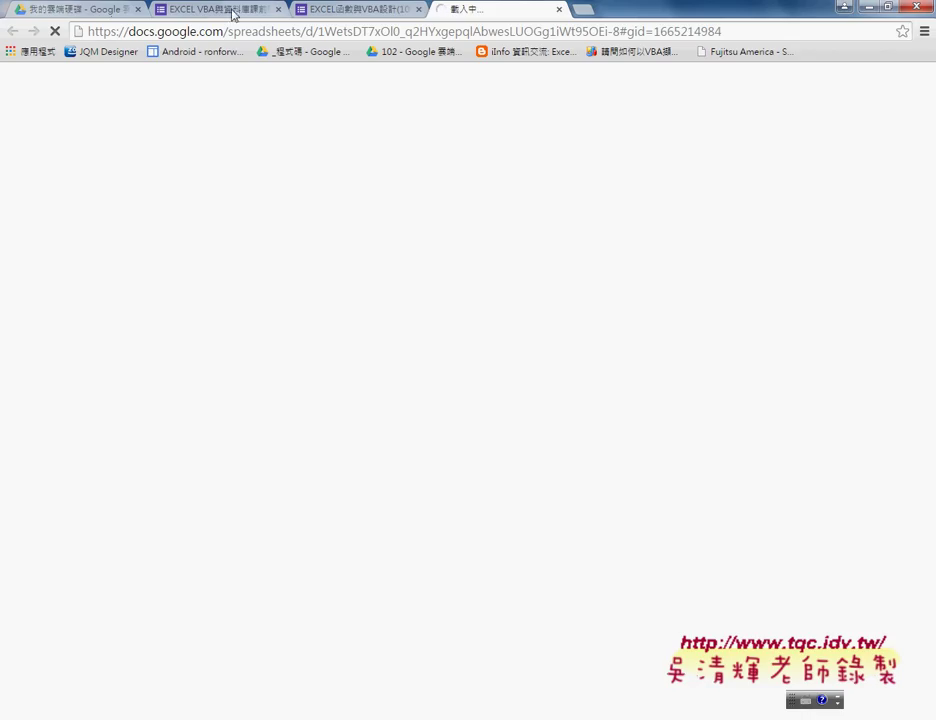
pyautogui.click(89, 10)
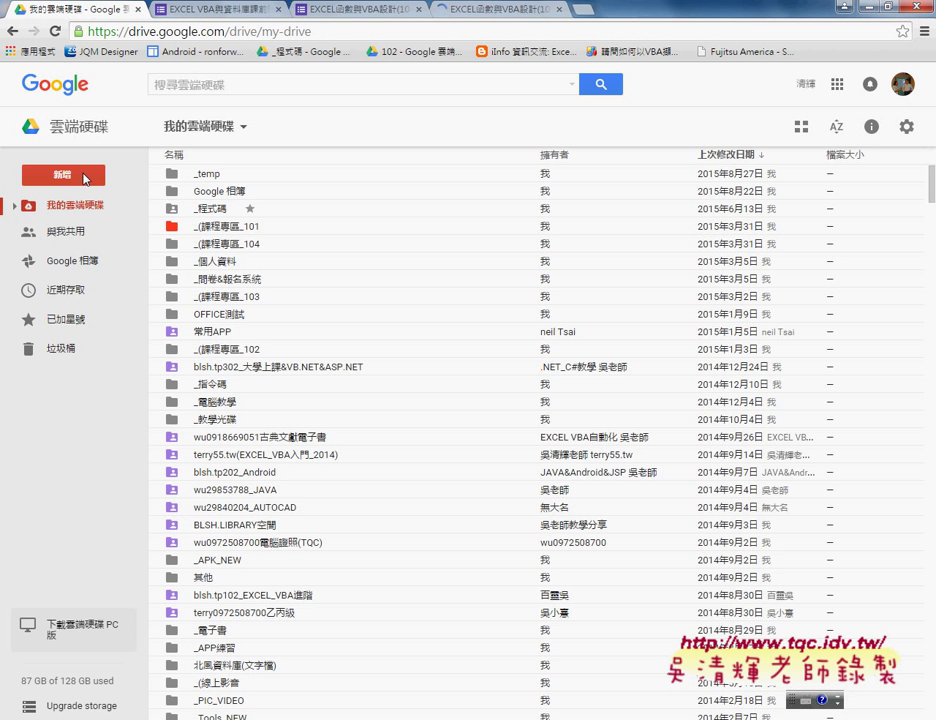
# - Create a blank Google Form from Drive's 新增 > 更多 menu
pyautogui.click(84, 178)
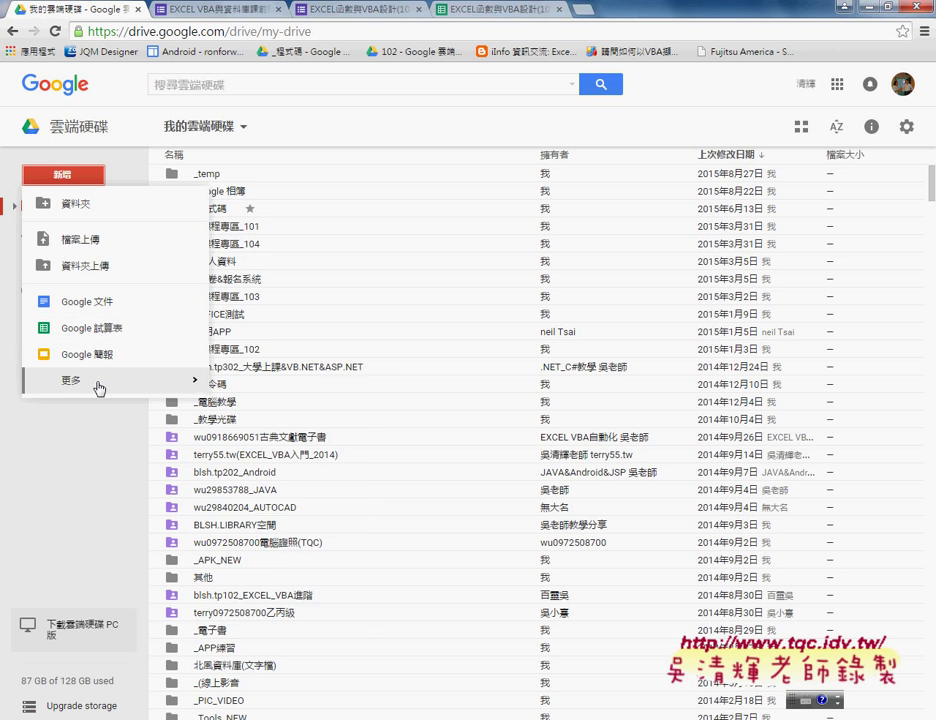
pyautogui.moveTo(110, 380)
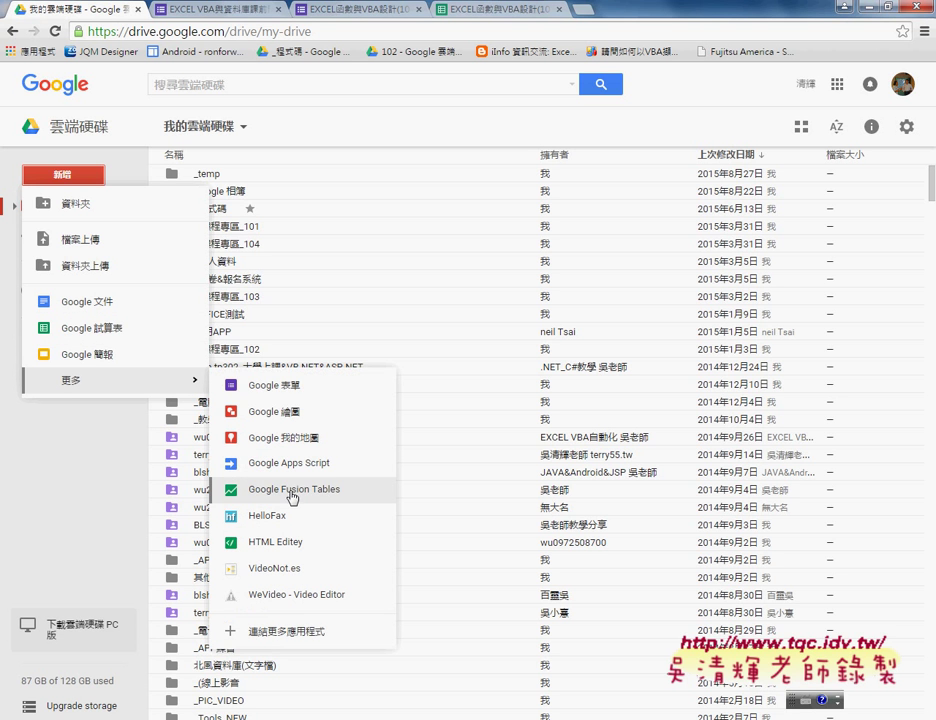
pyautogui.click(302, 390)
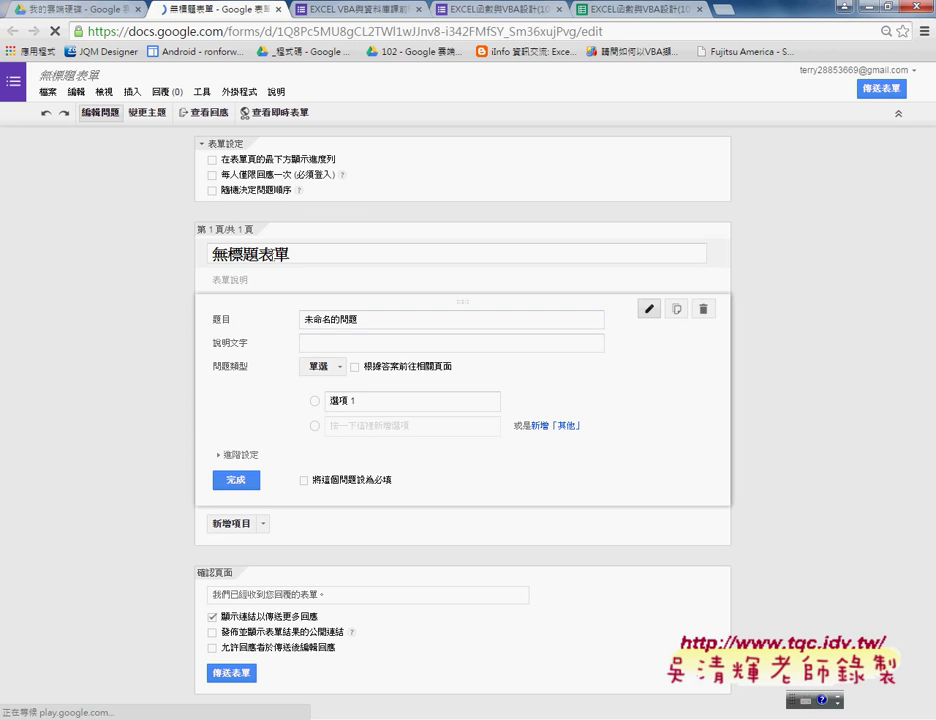
# - Look over the untitled form's description and question-type list, then go to the live EXCEL VBA與資料庫課前問卷 page
pyautogui.click(241, 281)
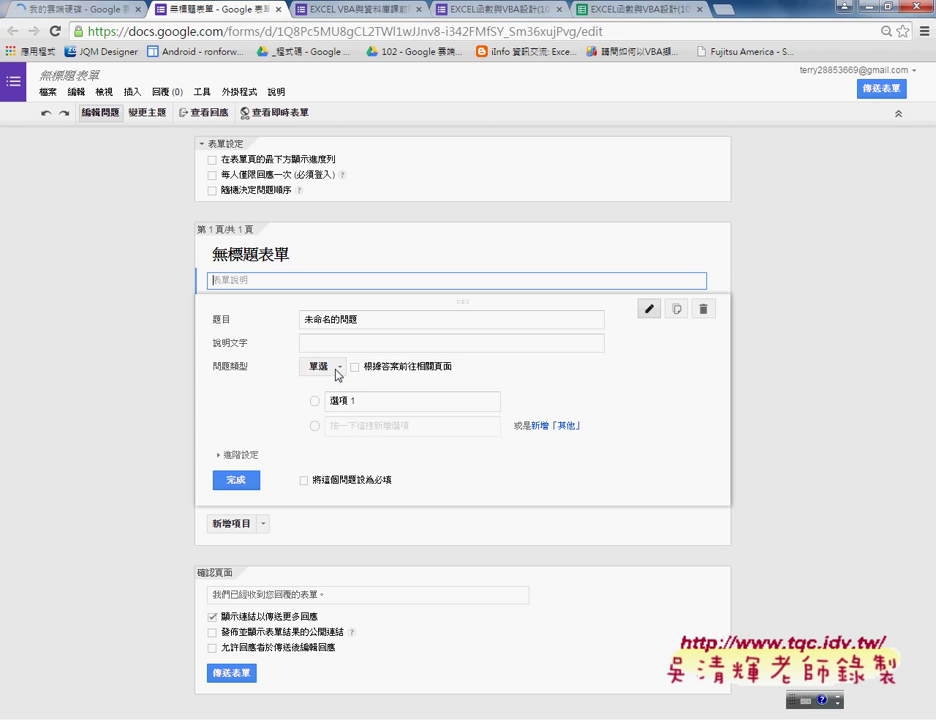
pyautogui.click(338, 370)
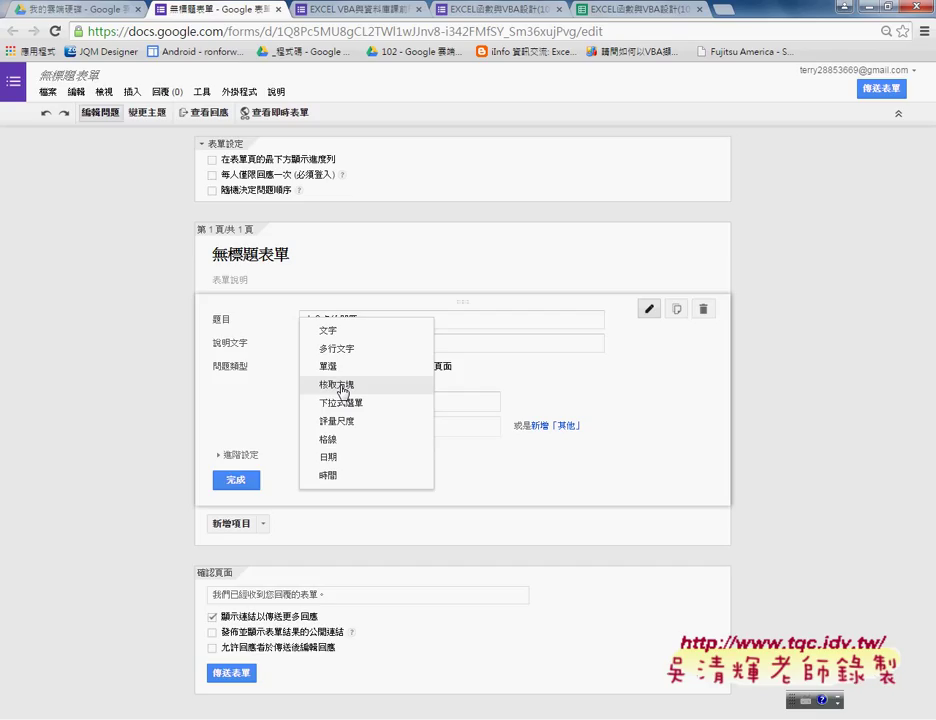
pyautogui.click(345, 10)
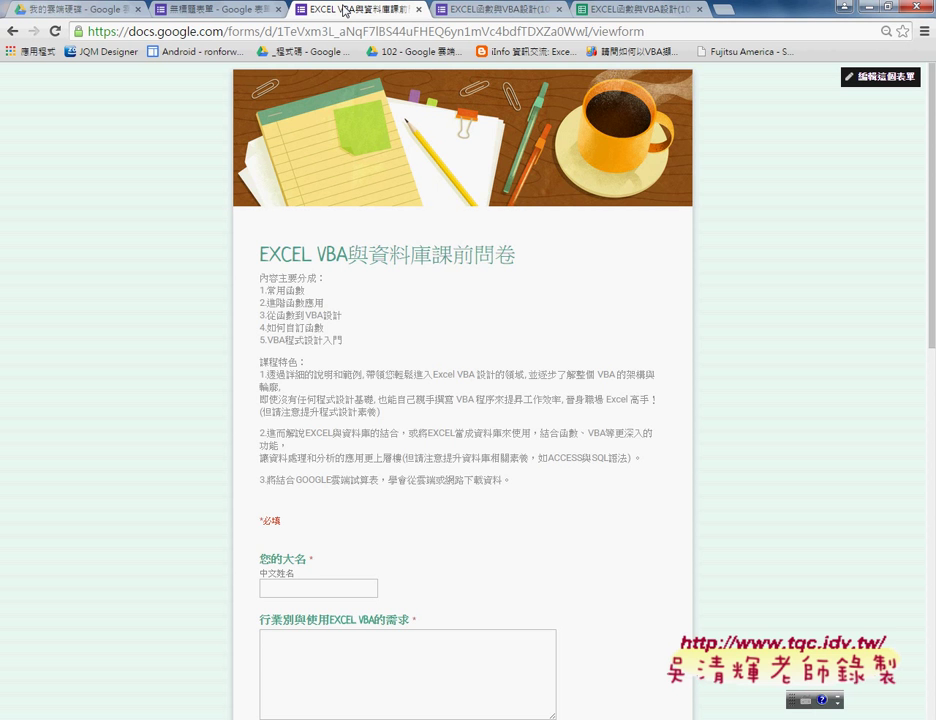
# - Scroll through the EXCEL函數與VBA設計(104) form's questions and open 變更主題 to see its 家庭作業 theme
pyautogui.click(470, 11)
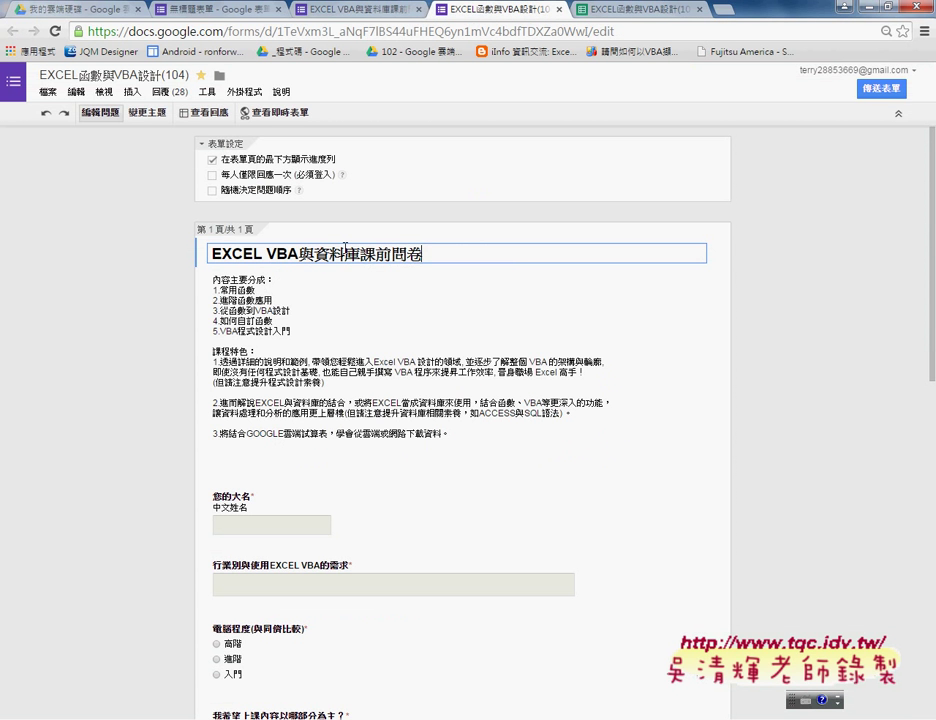
pyautogui.click(245, 285)
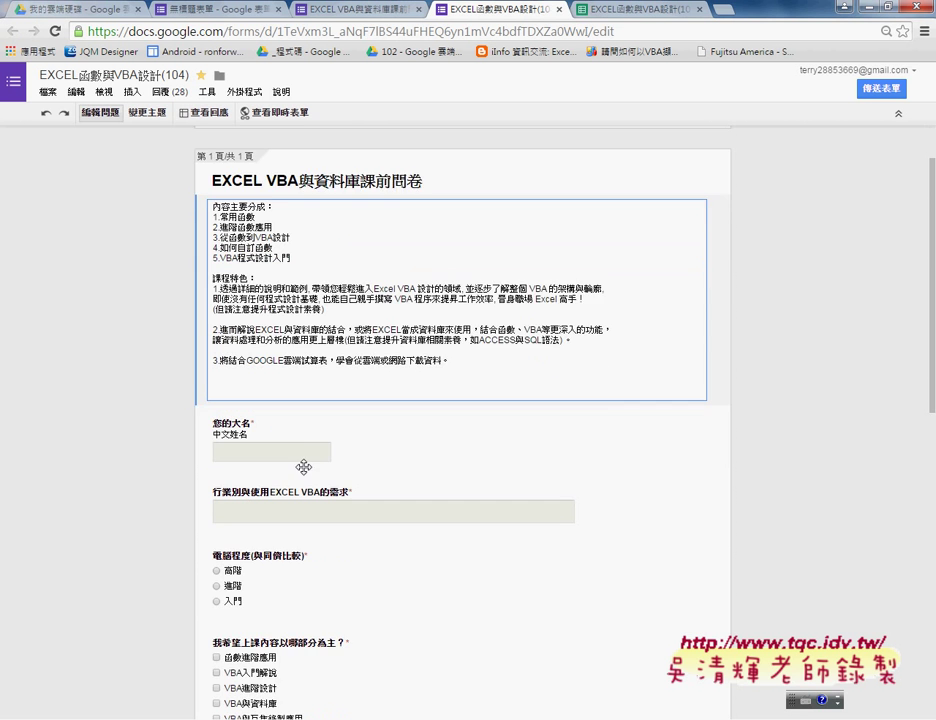
pyautogui.scroll(-4, 318, 372)
pyautogui.scroll(-1, 282, 418)
pyautogui.scroll(-5, 286, 435)
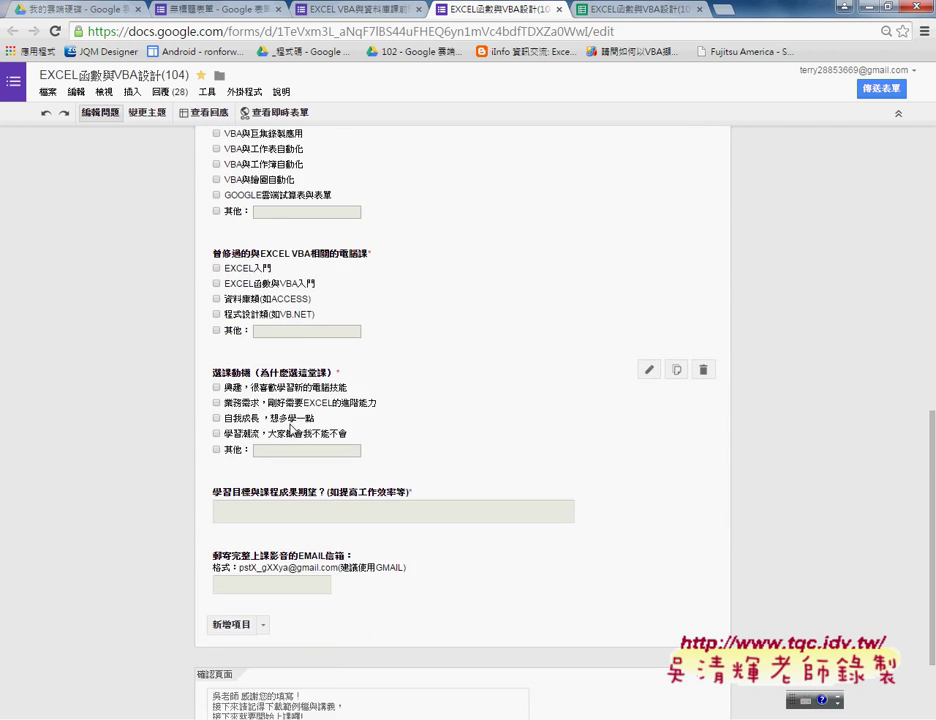
pyautogui.scroll(-2, 290, 428)
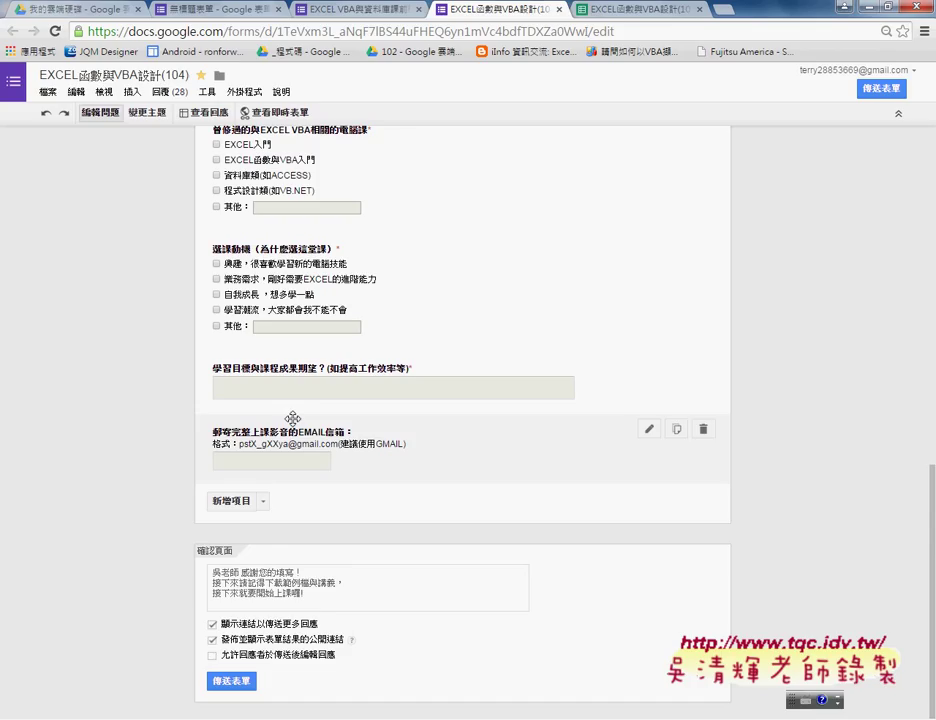
pyautogui.click(151, 113)
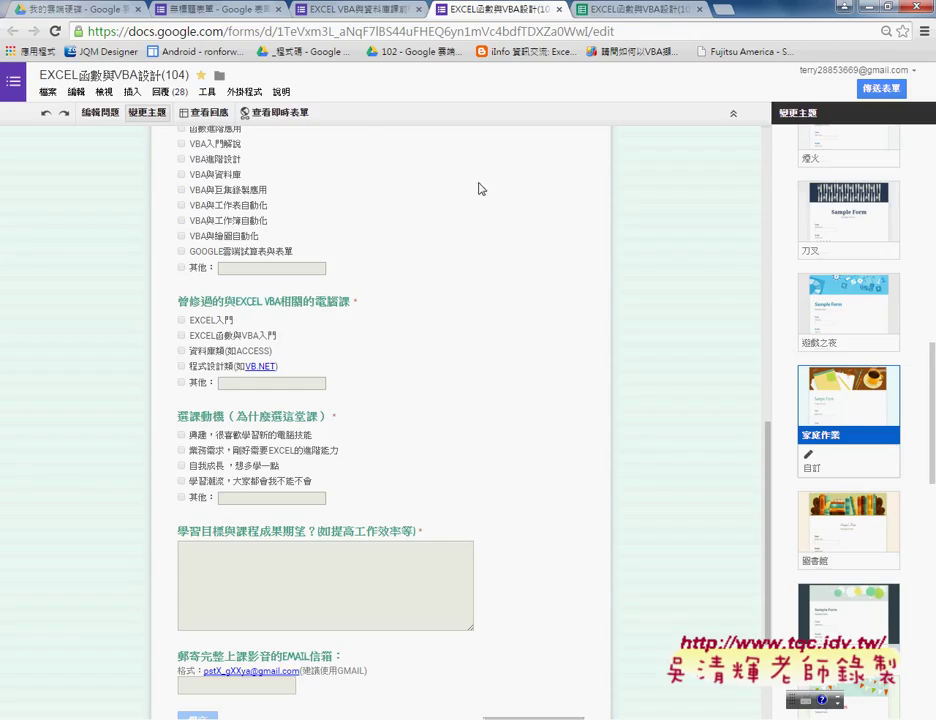
# - Open the survey's live form and select its full web address to copy
pyautogui.click(284, 115)
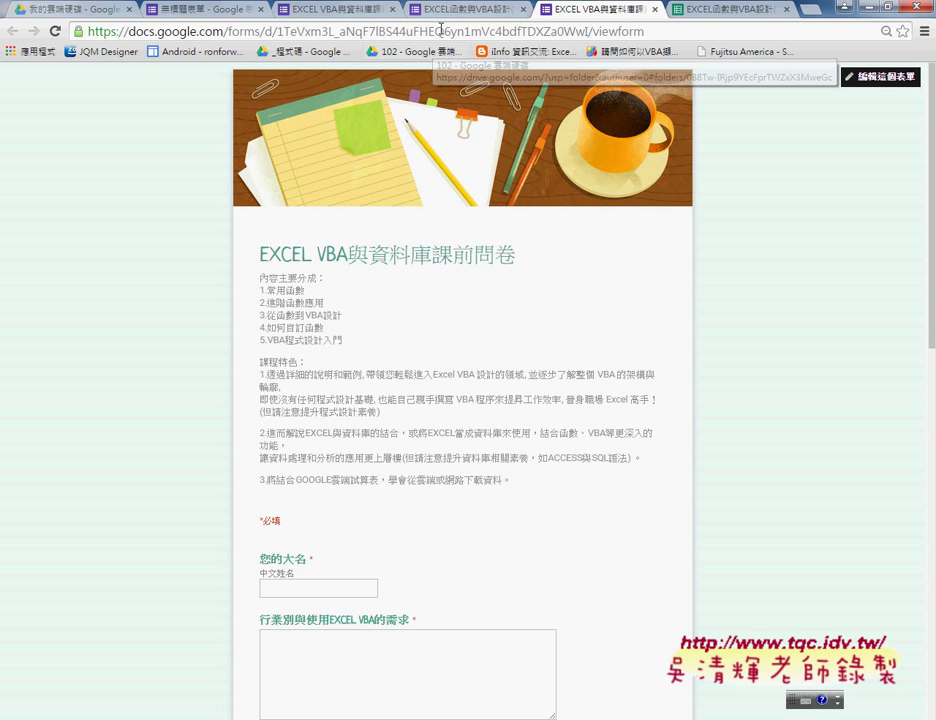
pyautogui.click(440, 32)
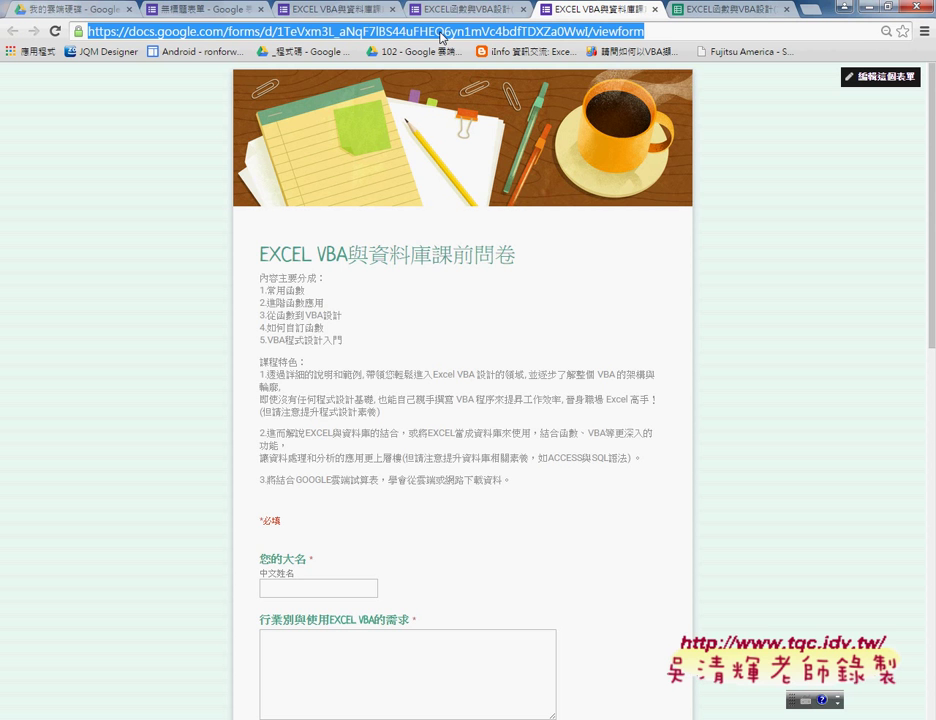
# - Load goo.gl in a new browser tab
pyautogui.click(811, 9)
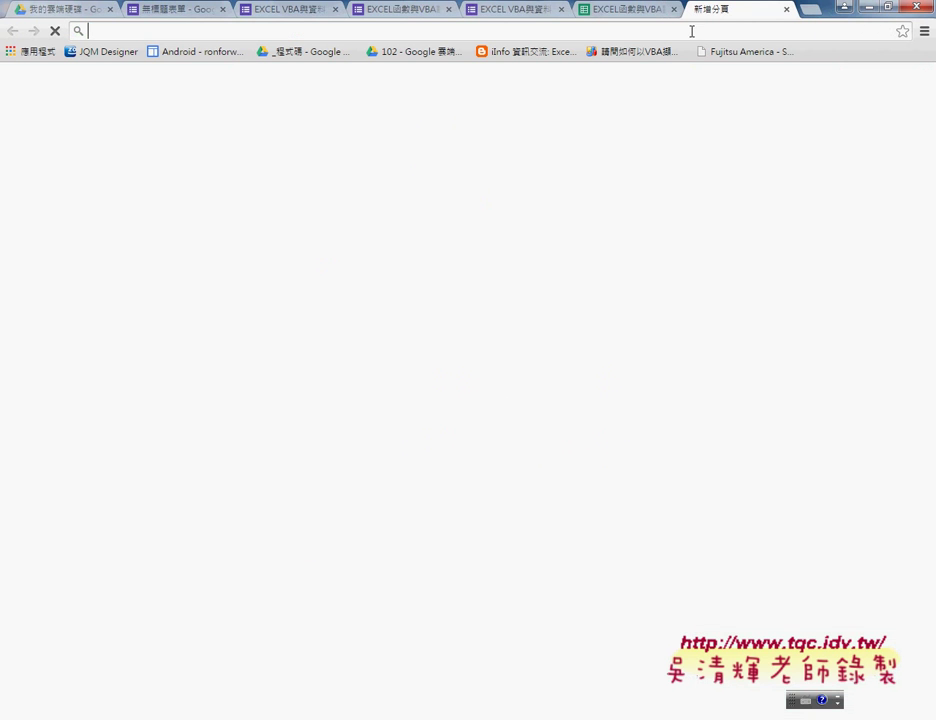
pyautogui.write('g')
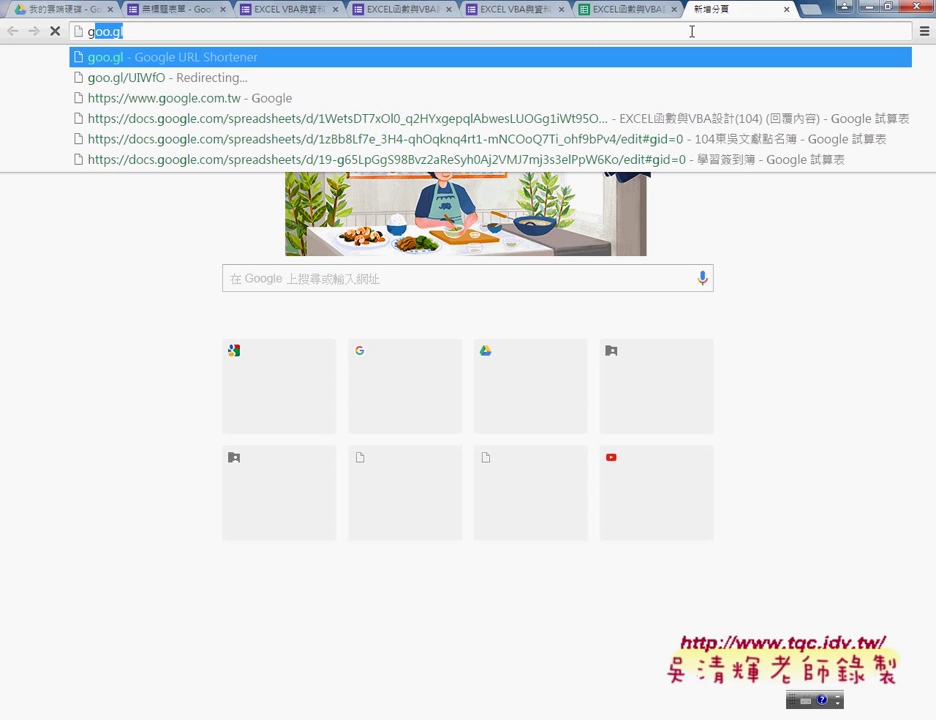
pyautogui.write('oo.gl')
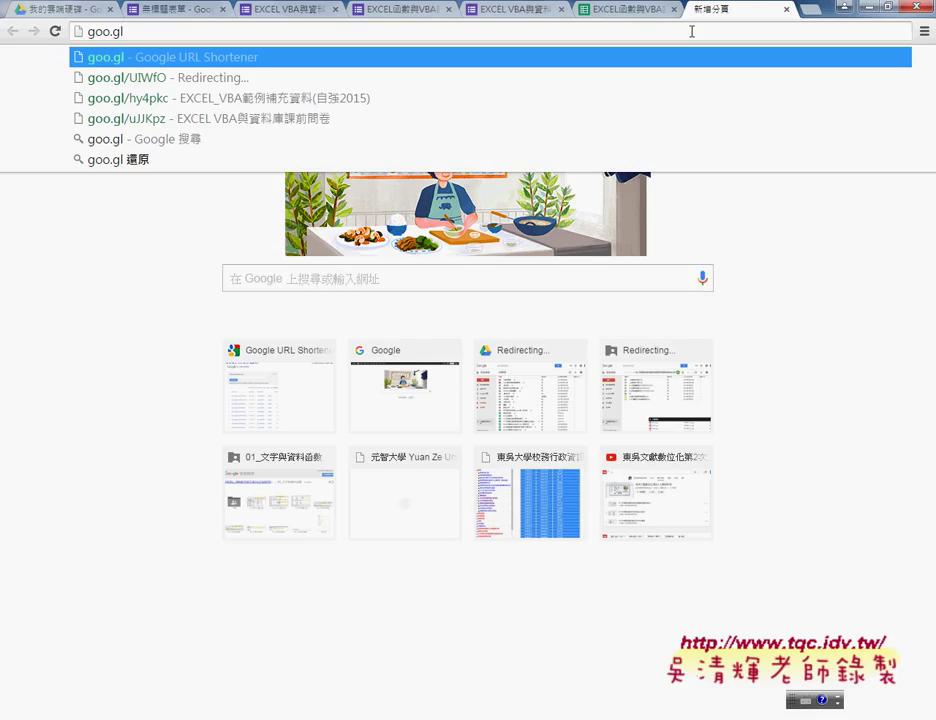
pyautogui.press('Return')
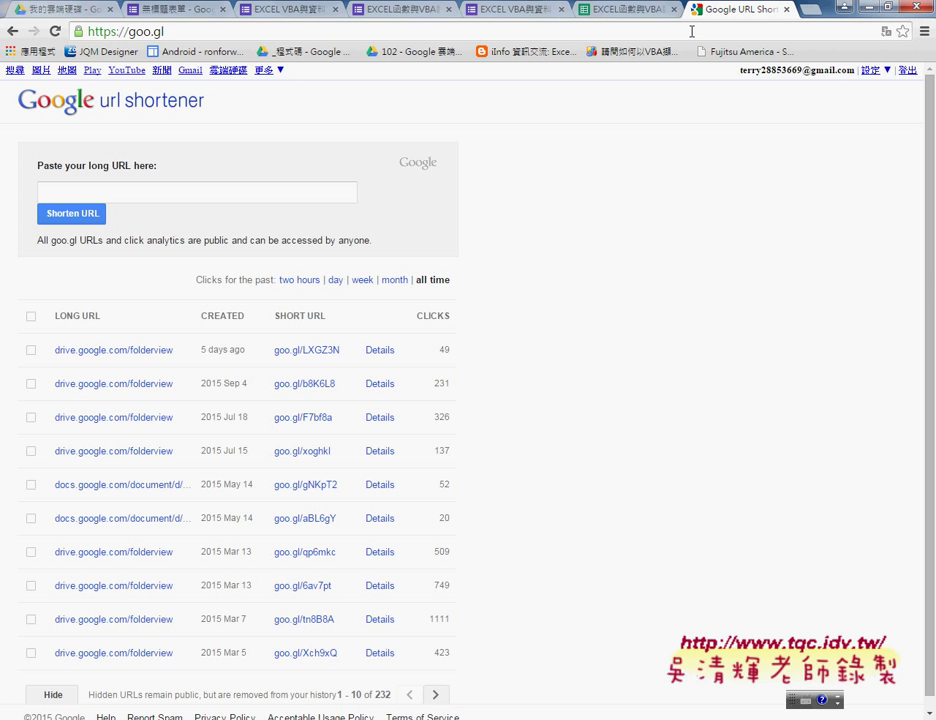
# - Paste the live form URL into goo.gl and shorten it to goo.gl/Dwe5vP
pyautogui.click(232, 195)
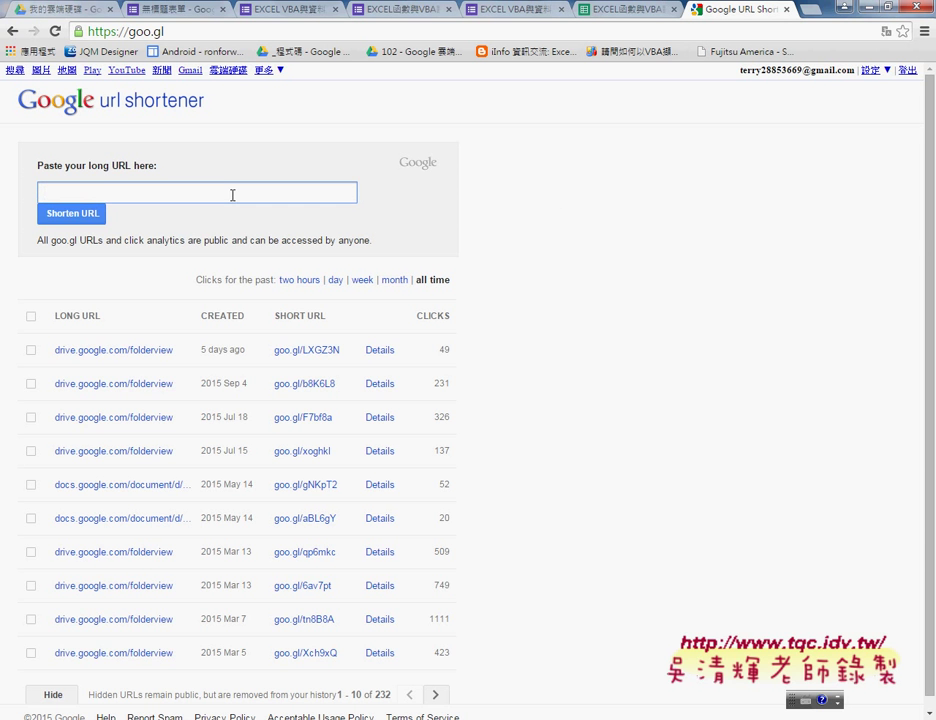
pyautogui.hotkey('ctrl', 'v')
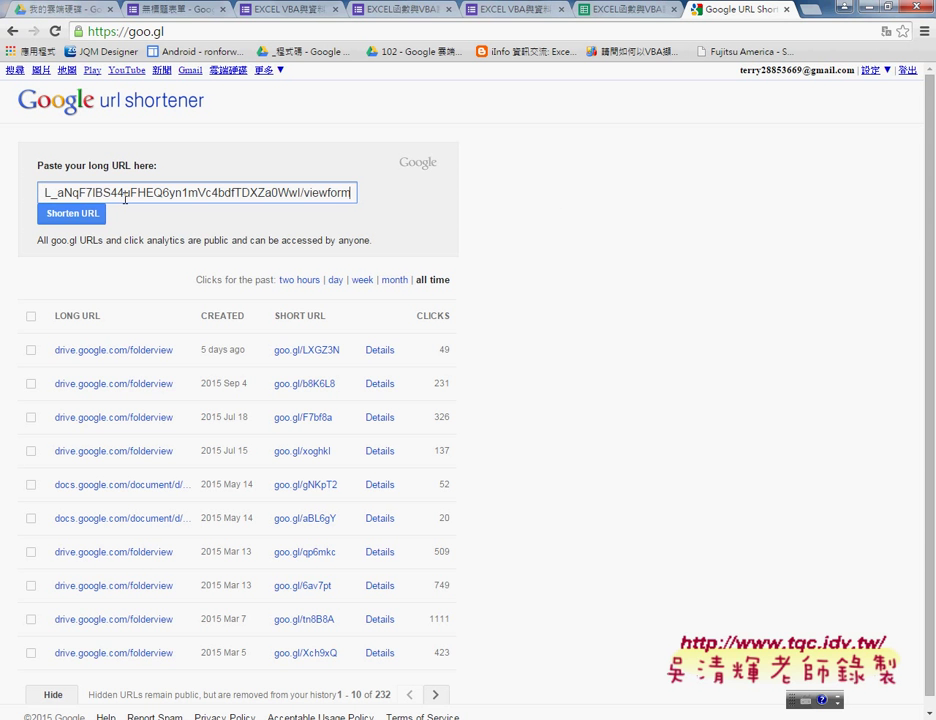
pyautogui.click(67, 222)
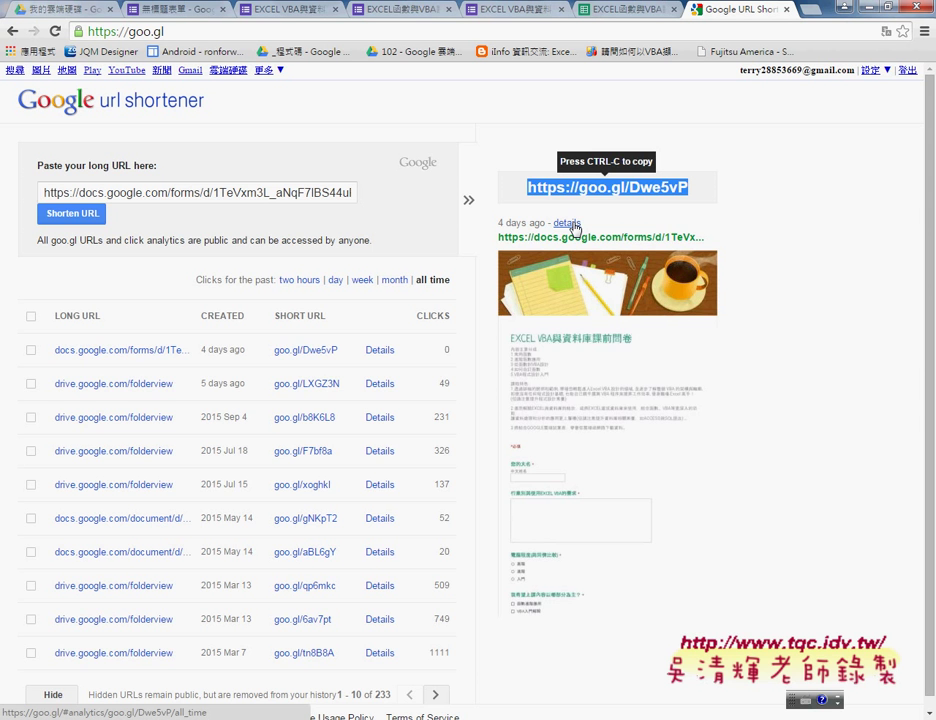
# - Open goo.gl/Dwe5vP's details to view its QR code, then go back to the link list
pyautogui.click(567, 223)
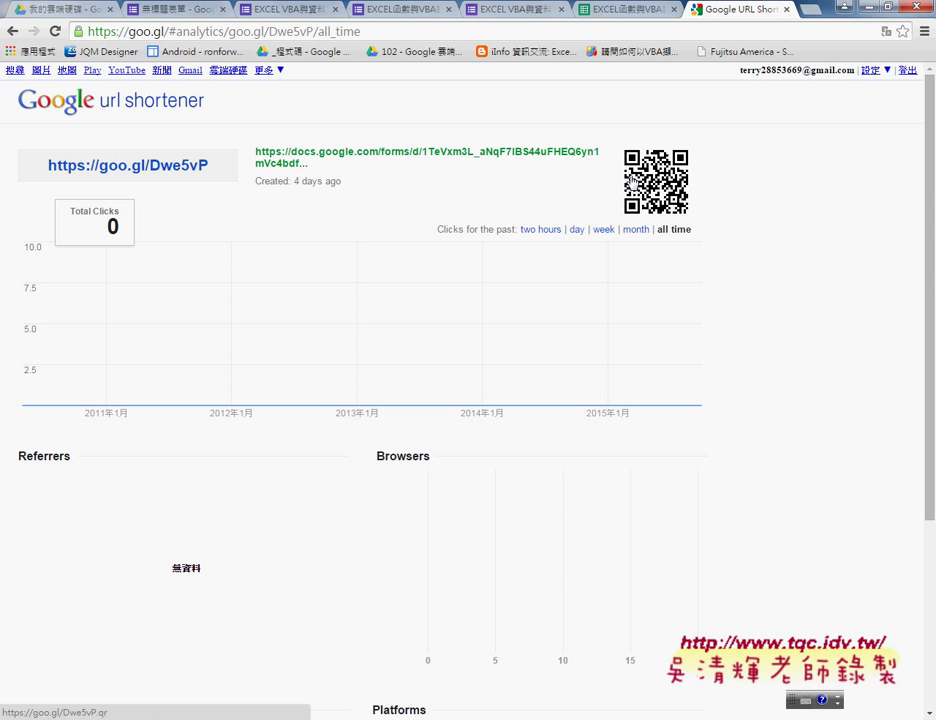
pyautogui.rightClick(655, 164)
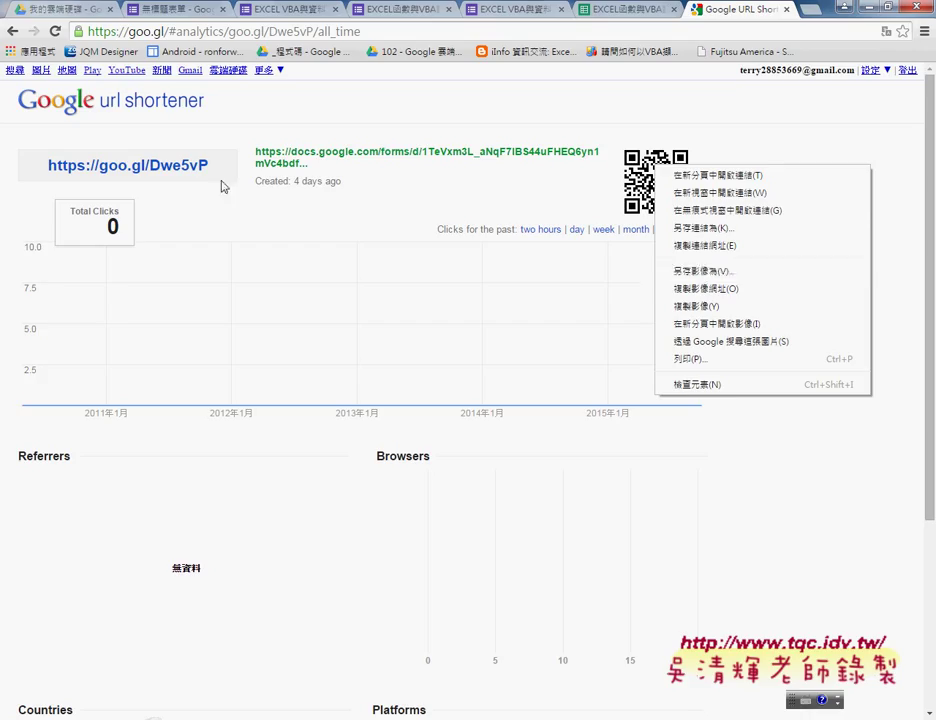
pyautogui.click(12, 32)
pyautogui.click(12, 32)
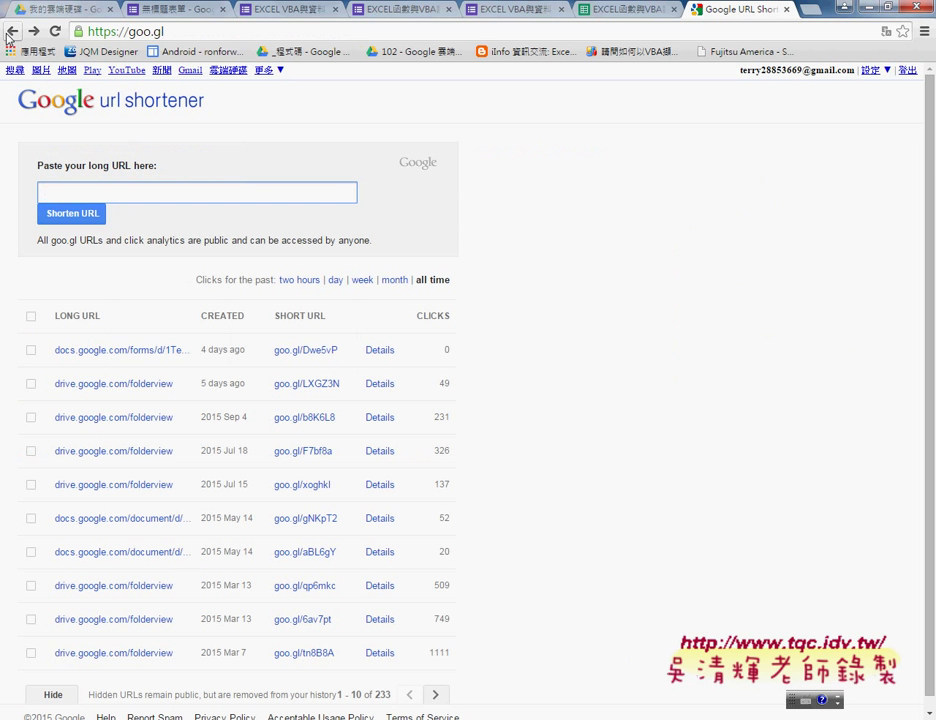
# - Paste the survey form URL and shorten it three more times, producing goo.gl/gY10Zc
pyautogui.rightClick(88, 188)
pyautogui.click(104, 277)
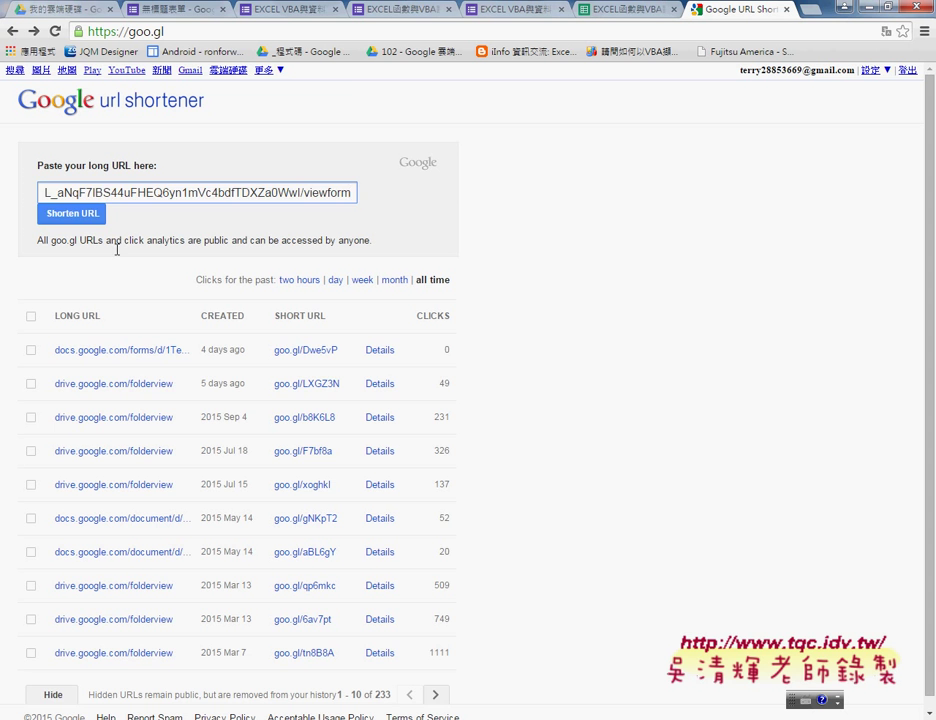
pyautogui.click(93, 215)
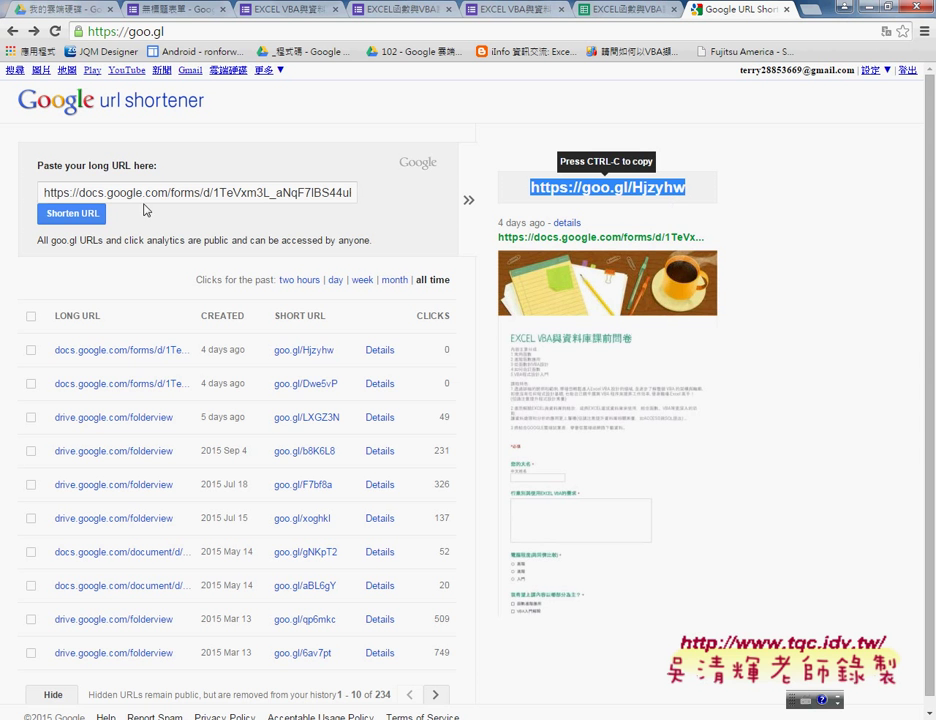
pyautogui.click(91, 216)
pyautogui.click(91, 216)
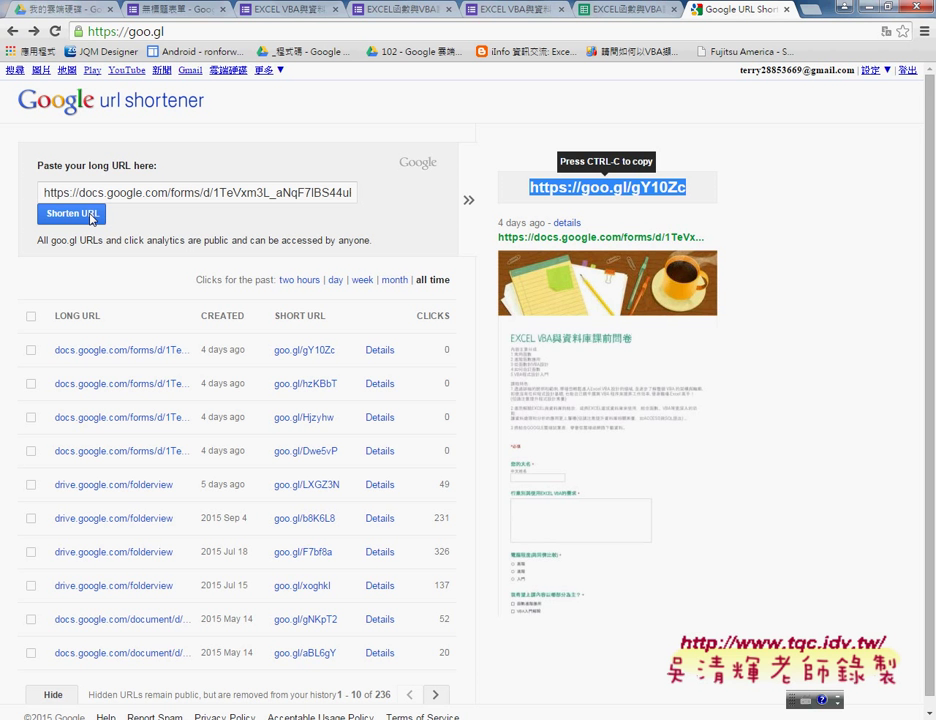
# - Hide the duplicate links goo.gl/Dwe5vP, Hjzyhw and hzKBbT, leaving only goo.gl/gY10Zc
pyautogui.click(31, 452)
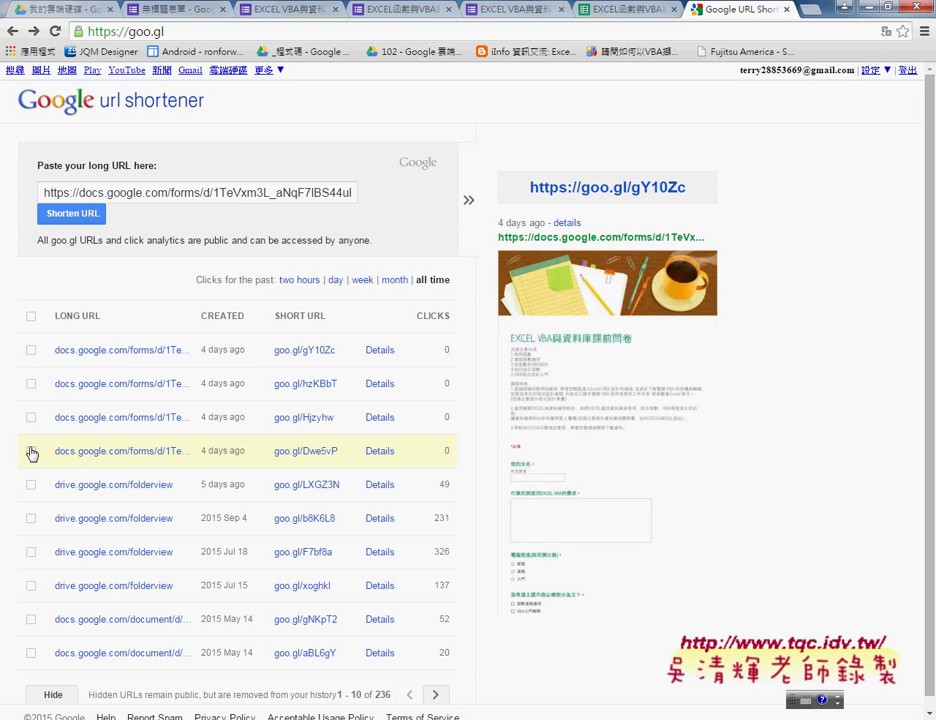
pyautogui.click(31, 451)
pyautogui.click(31, 417)
pyautogui.click(31, 384)
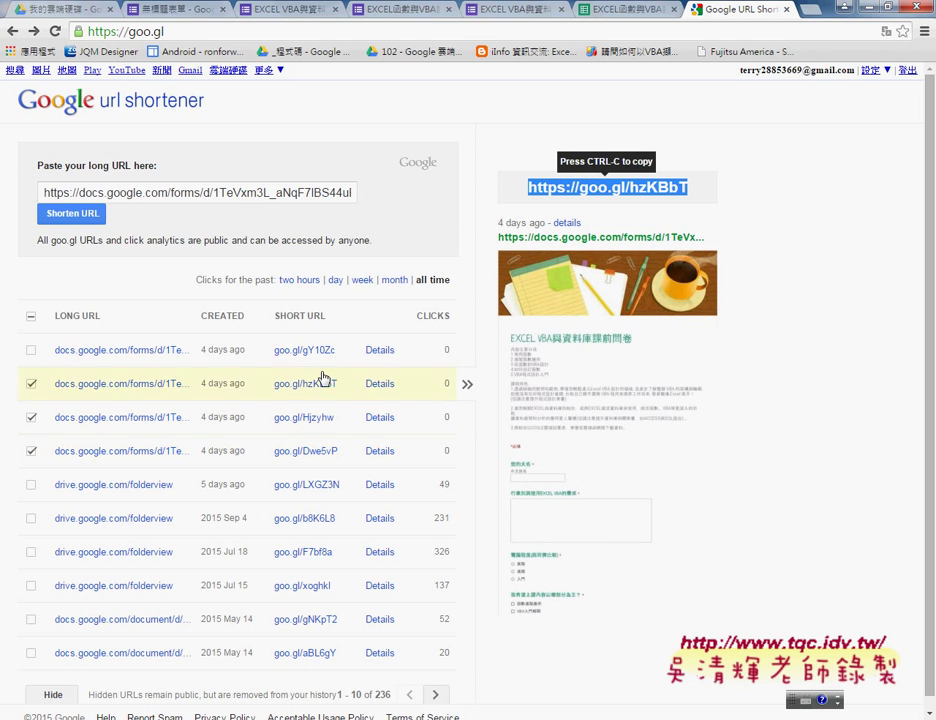
pyautogui.scroll(-1, 19, 520)
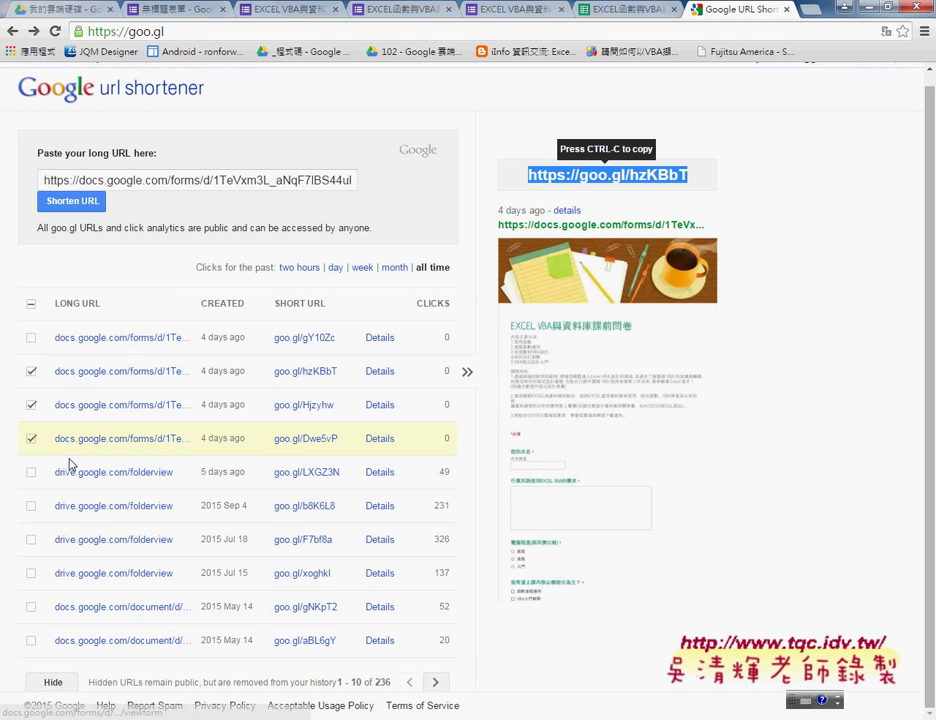
pyautogui.click(52, 683)
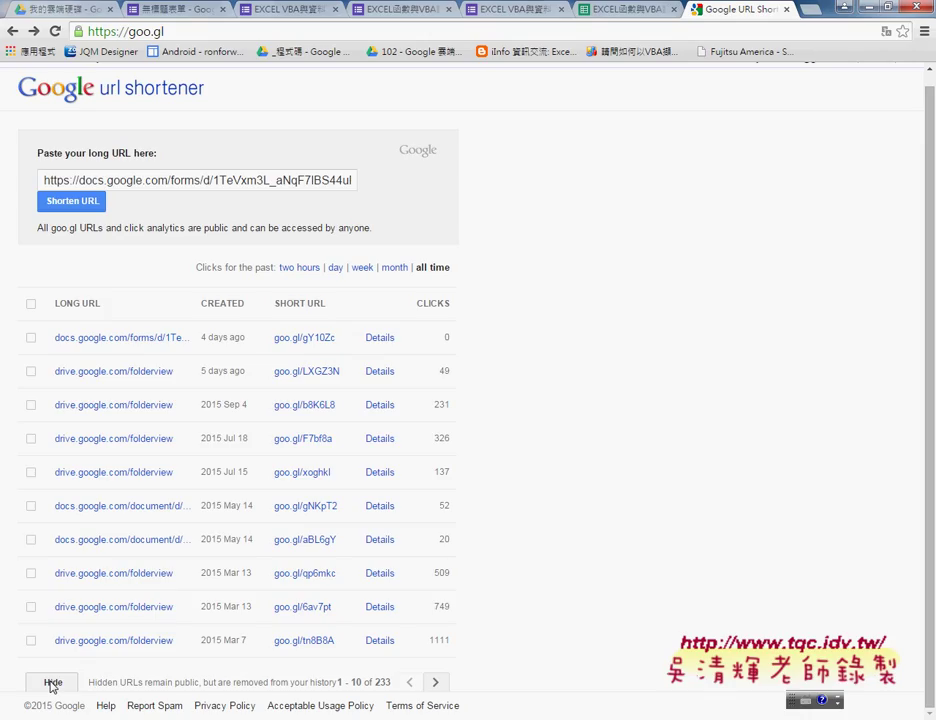